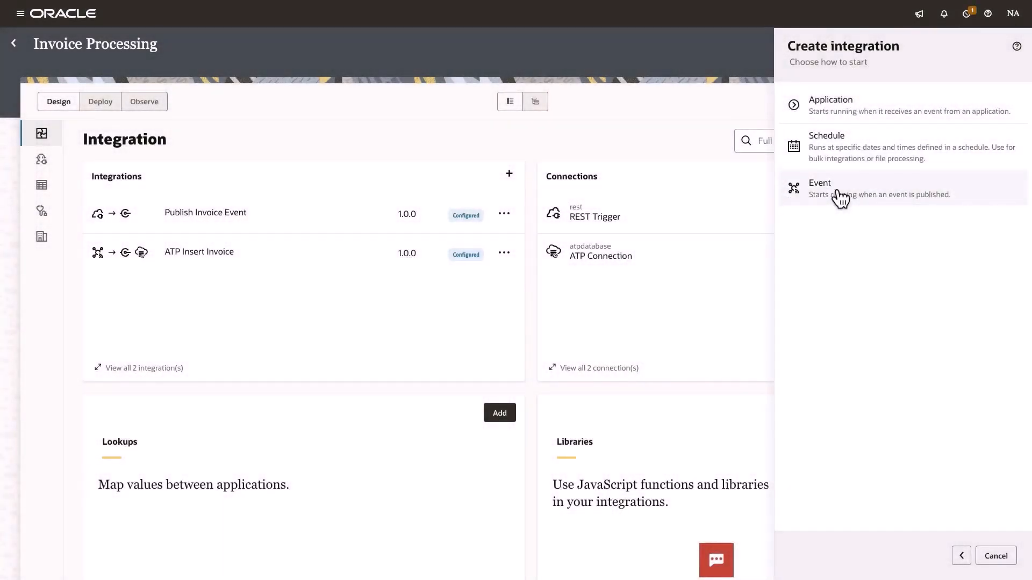
- Create an event-triggered integration named "Create Invoice" in the Invoice Processing project
{"action": "left_click", "coordinate": [837, 191]}
{"action": "left_click", "coordinate": [825, 115]}
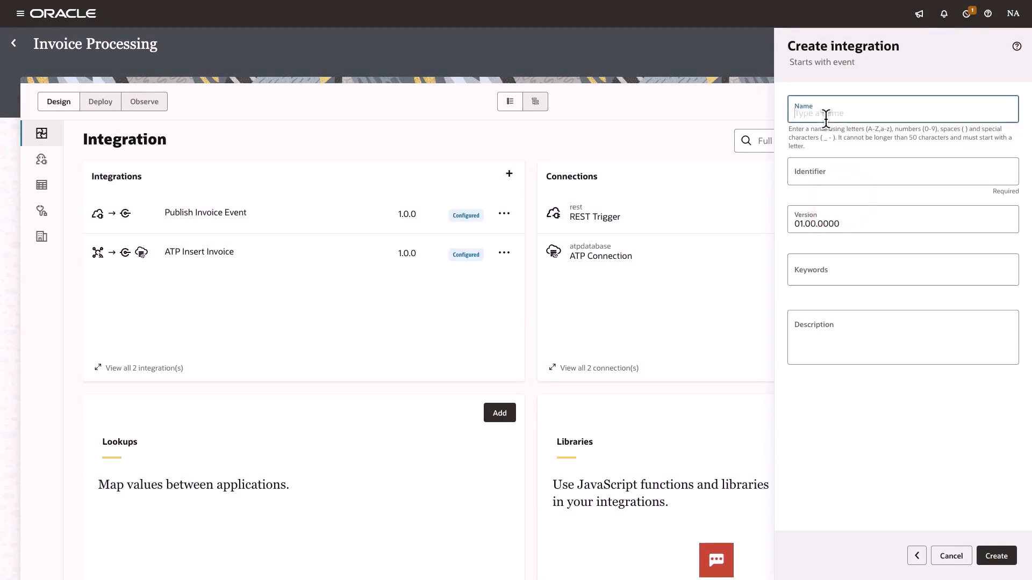
{"action": "type", "text": "Create Invoice"}
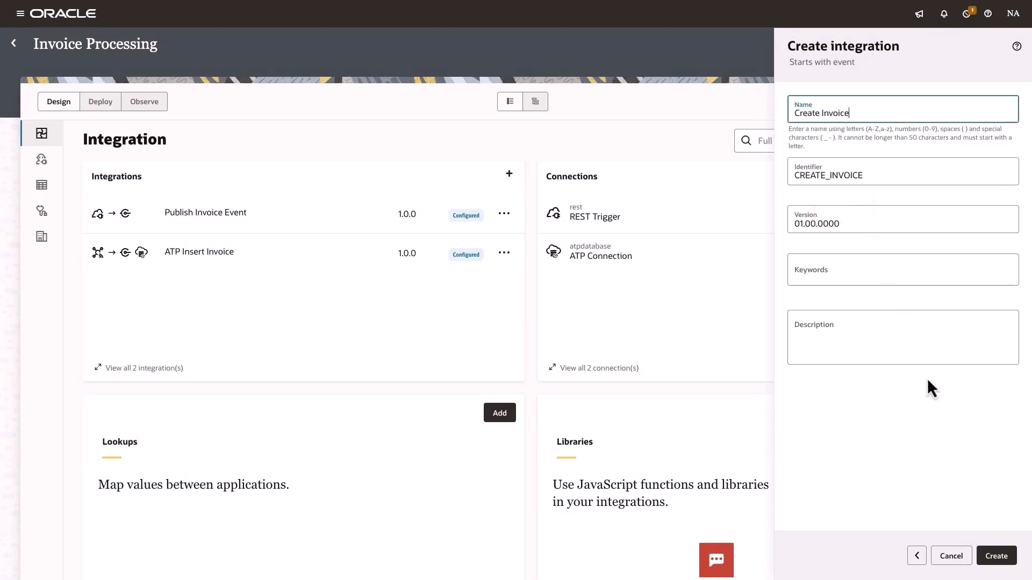
{"action": "left_click", "coordinate": [996, 557]}
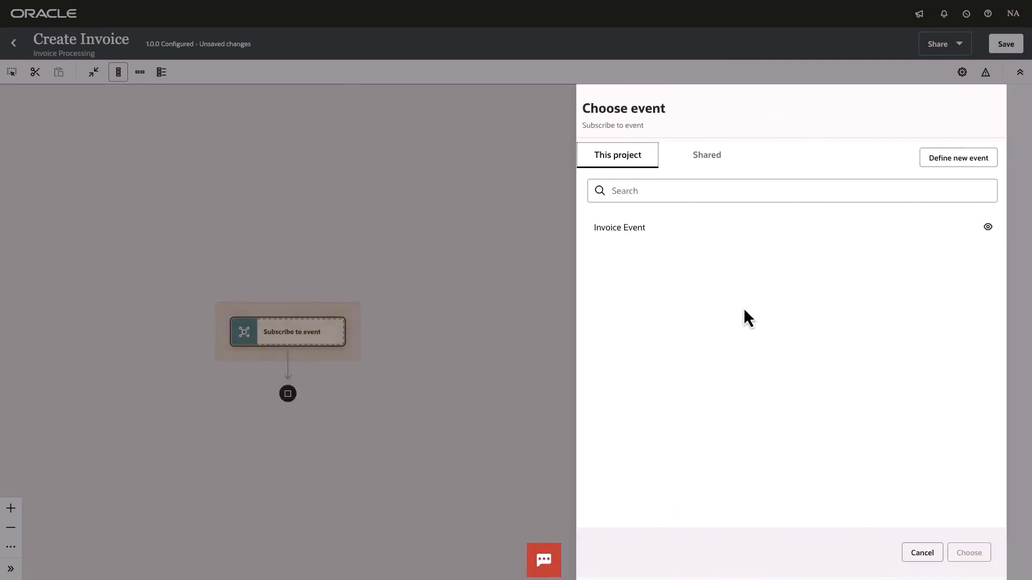
- Subscribe the integration to the project's Invoice Event
{"action": "left_click", "coordinate": [659, 236]}
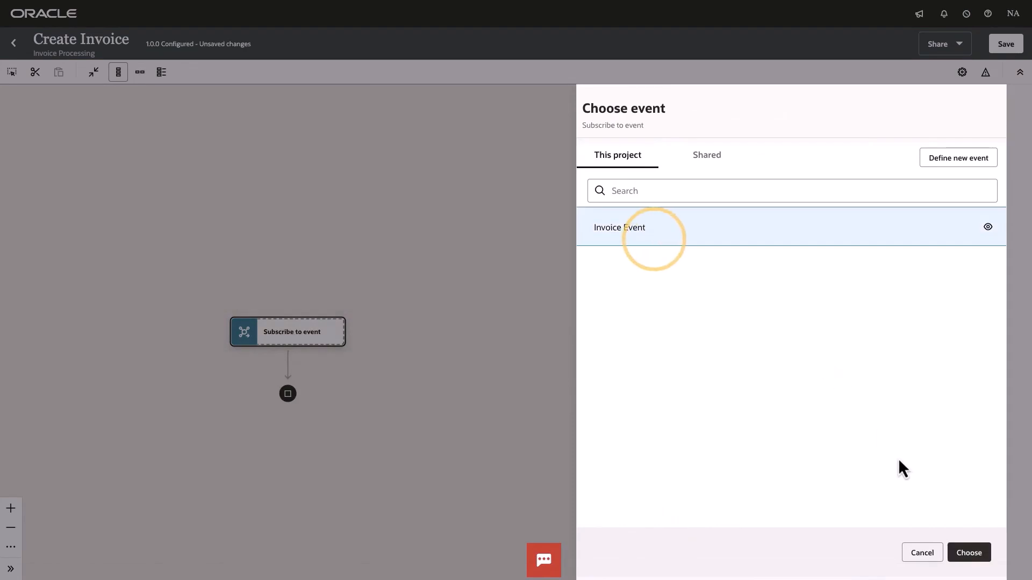
{"action": "left_click", "coordinate": [969, 556]}
{"action": "left_click", "coordinate": [967, 554]}
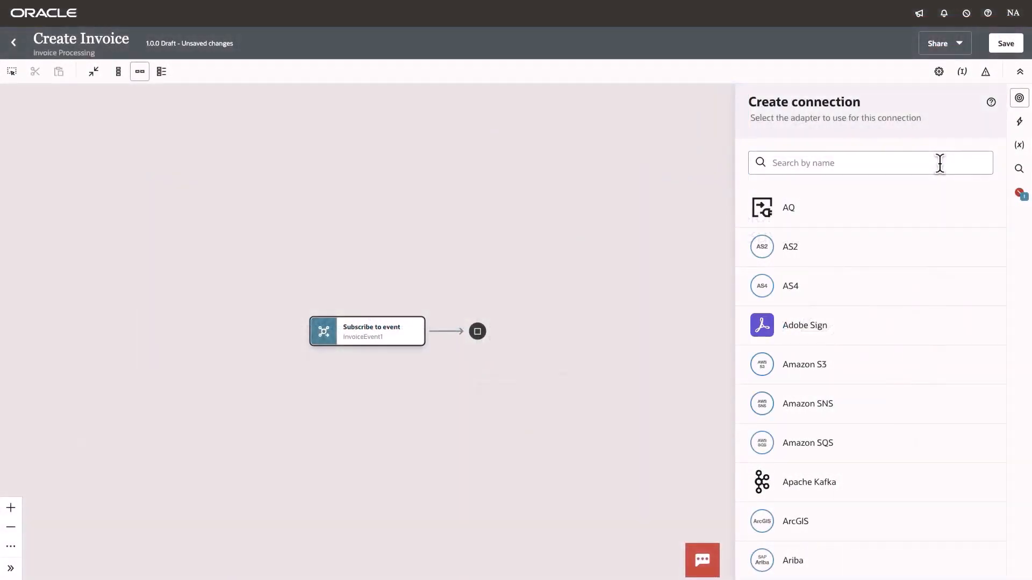
- Create an Oracle ERP Cloud adapter connection named "ERP Cloud Connection" with the Trigger and invoke role
{"action": "left_click", "coordinate": [940, 164]}
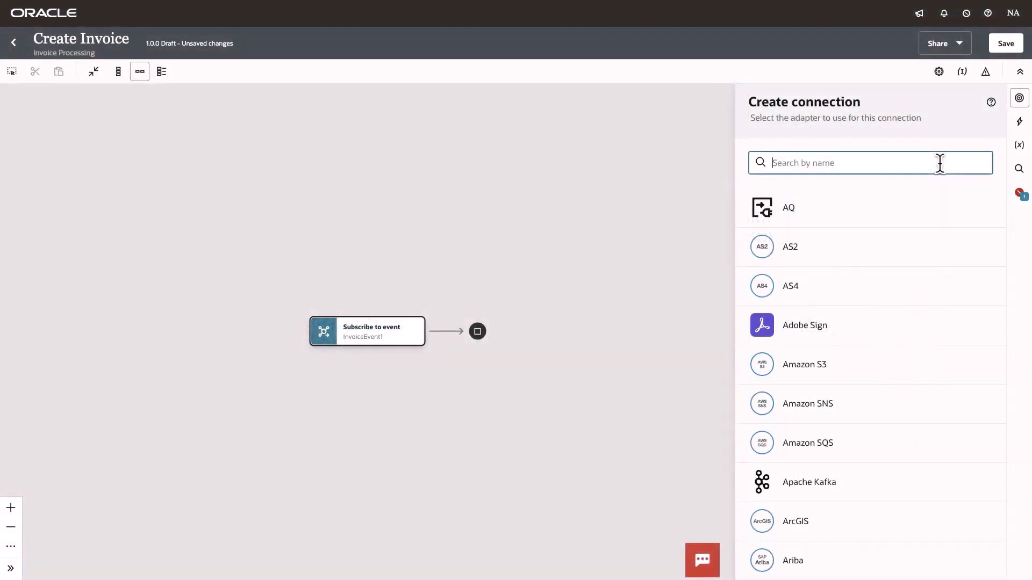
{"action": "type", "text": "ERP"}
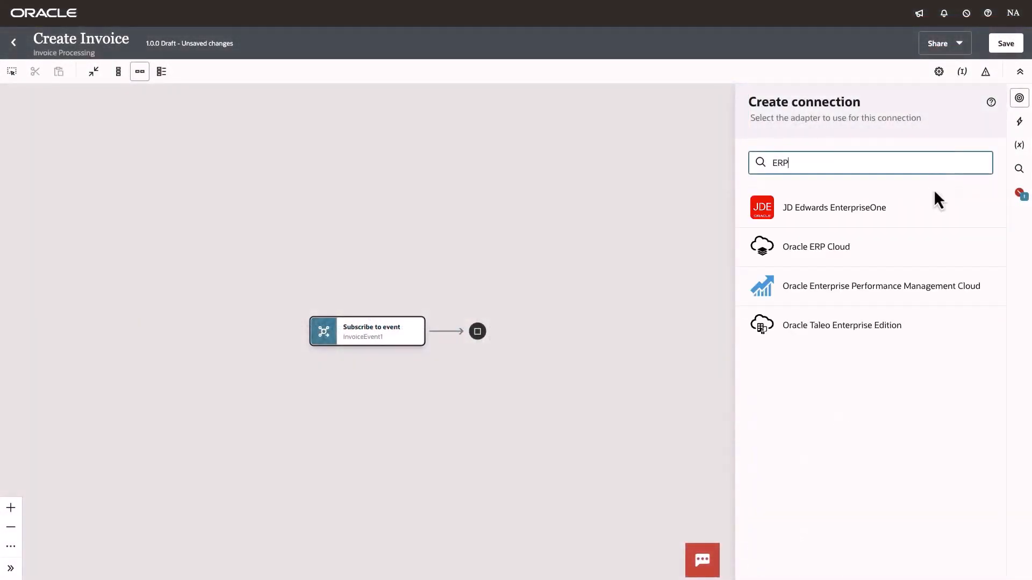
{"action": "left_click", "coordinate": [923, 241]}
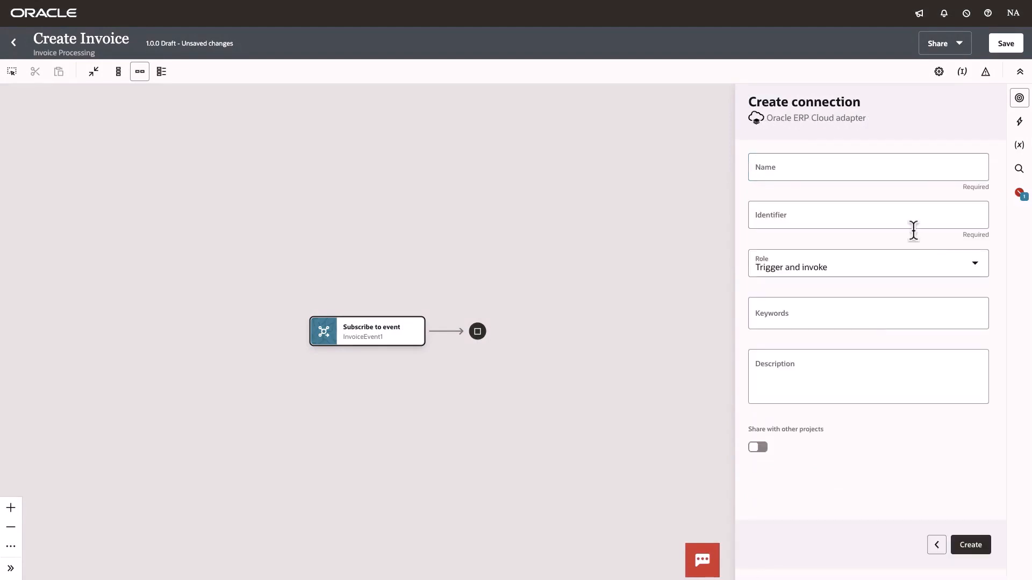
{"action": "left_click", "coordinate": [896, 174]}
{"action": "type", "text": "ERP"}
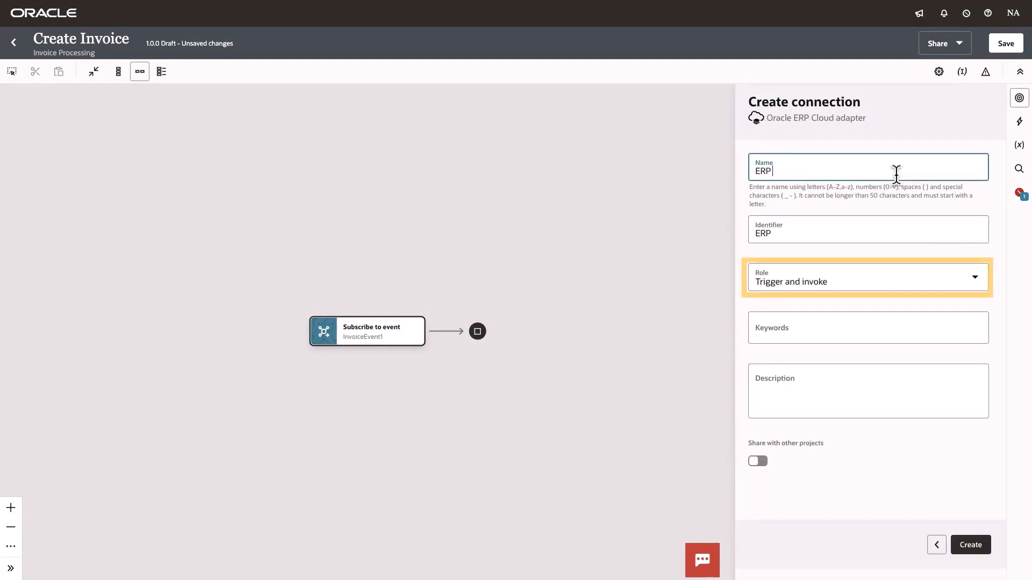
{"action": "type", "text": " Cloud Connection"}
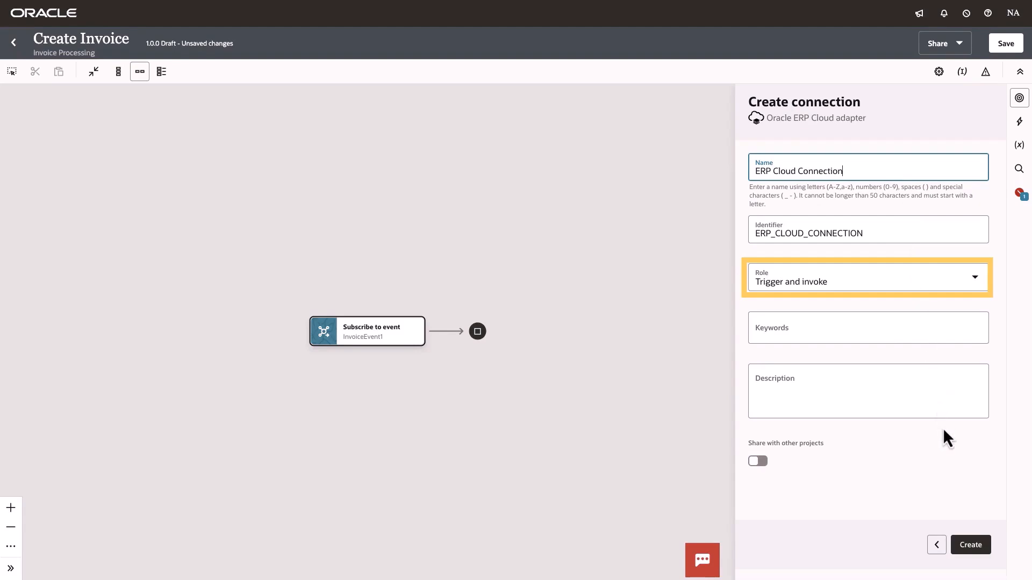
{"action": "left_click", "coordinate": [970, 546]}
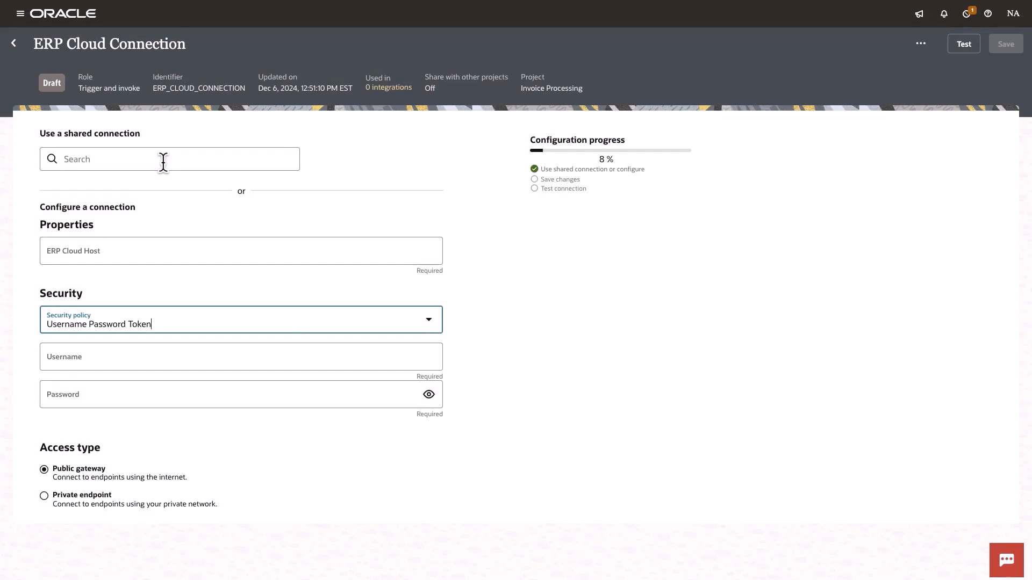
- Search the shared connections for "dev" and use "eqir-dev14 - Oracle ERP Cloud Connection" for the new connection
{"action": "left_click", "coordinate": [163, 161]}
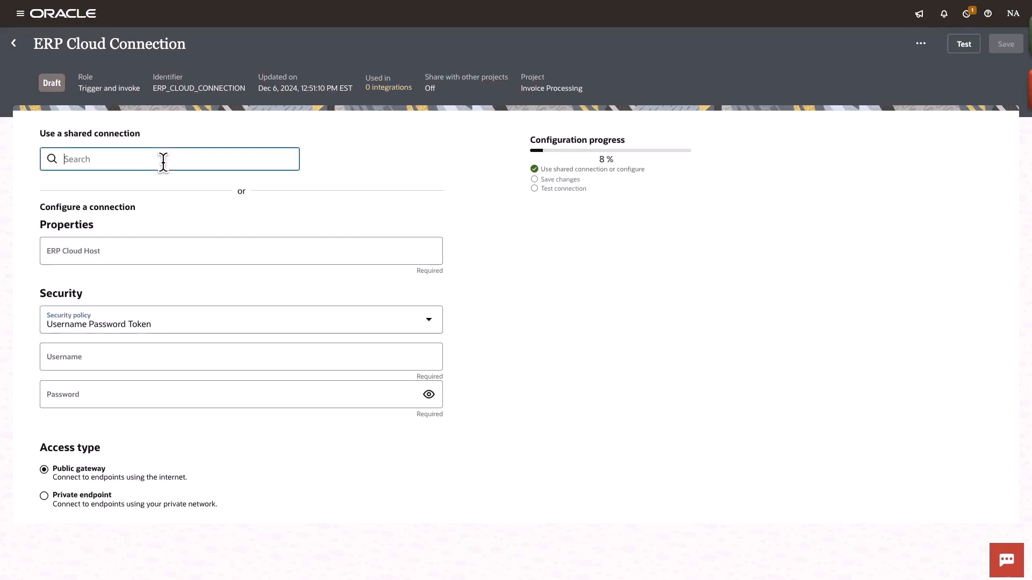
{"action": "type", "text": "dev"}
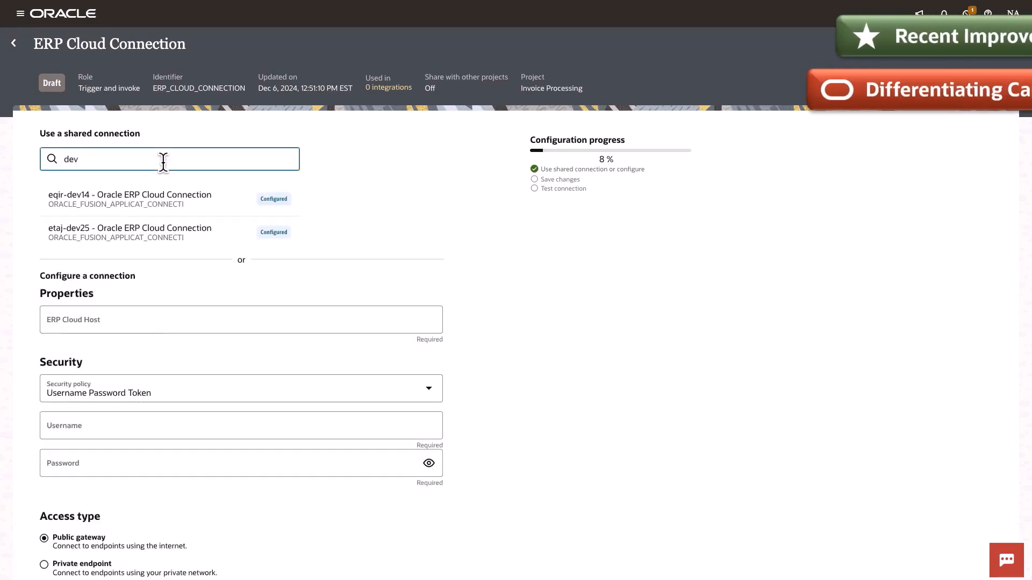
{"action": "left_click", "coordinate": [154, 200]}
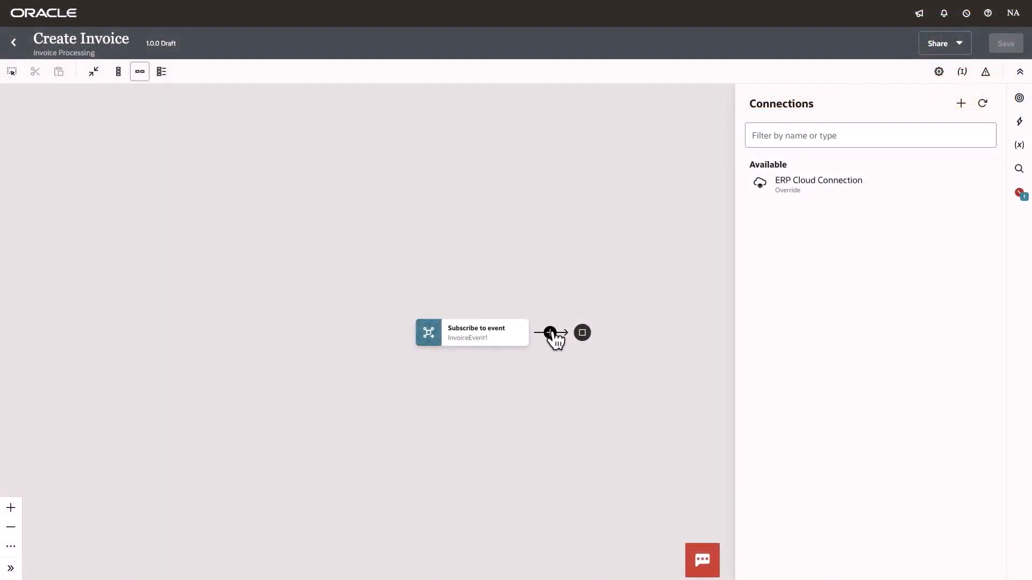
- Add an ERP Cloud Connection invoke after the event, named CreateInvoice, with the action Query, Create, Update or Delete Information
{"action": "left_click", "coordinate": [550, 333]}
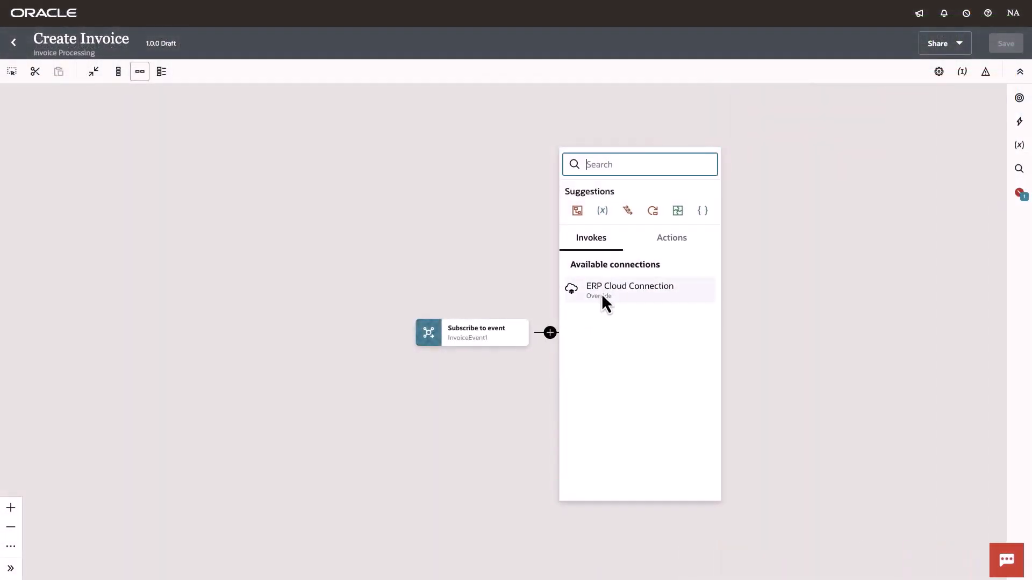
{"action": "left_click", "coordinate": [607, 290]}
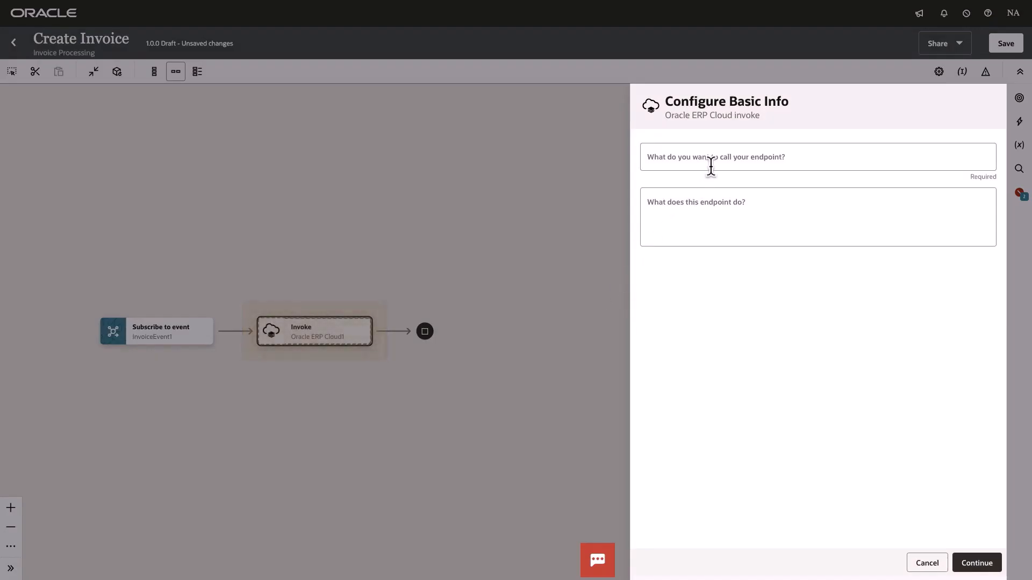
{"action": "left_click", "coordinate": [711, 161]}
{"action": "type", "text": "CreateInvoice"}
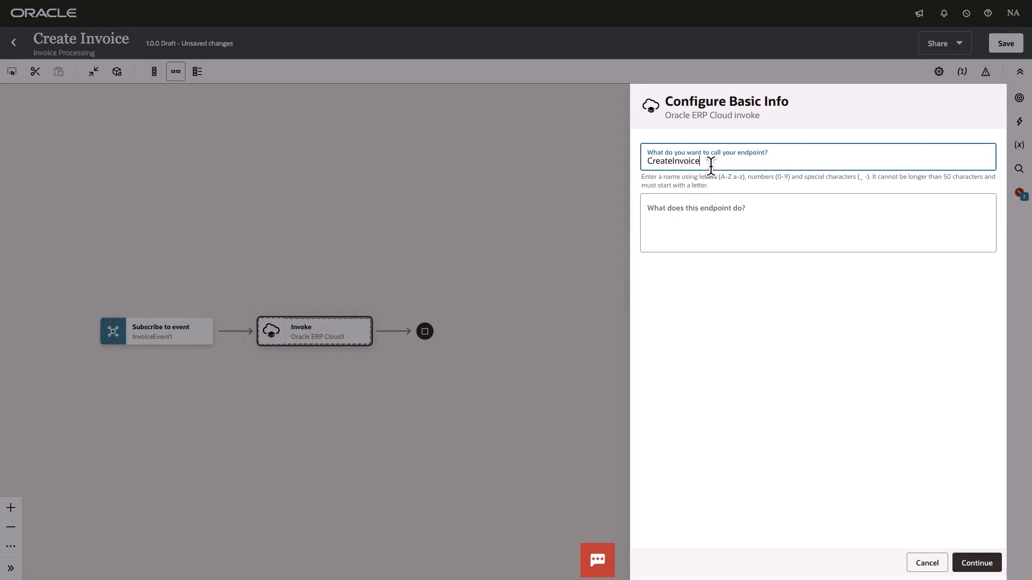
{"action": "left_click", "coordinate": [971, 562]}
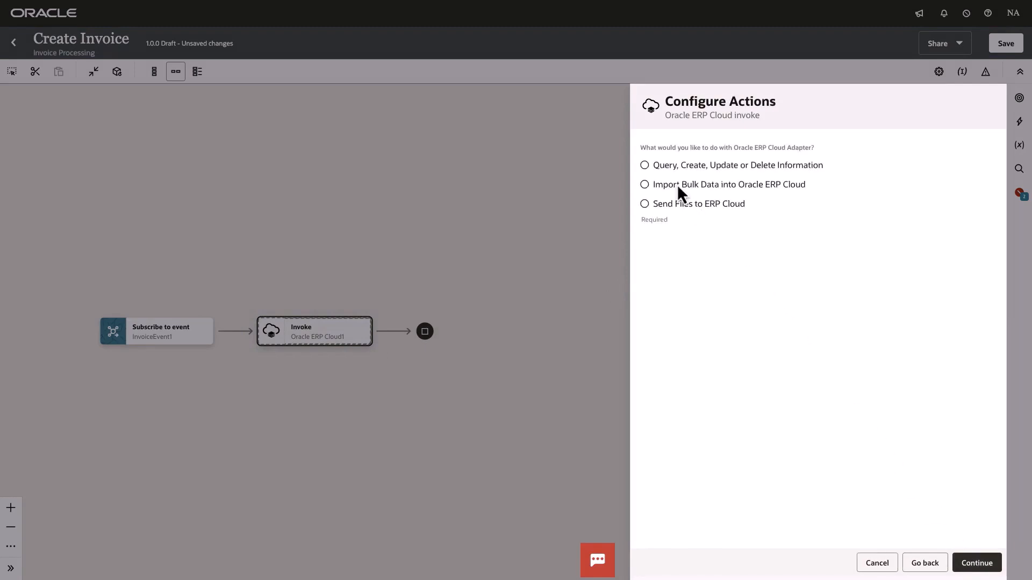
{"action": "left_click", "coordinate": [657, 162]}
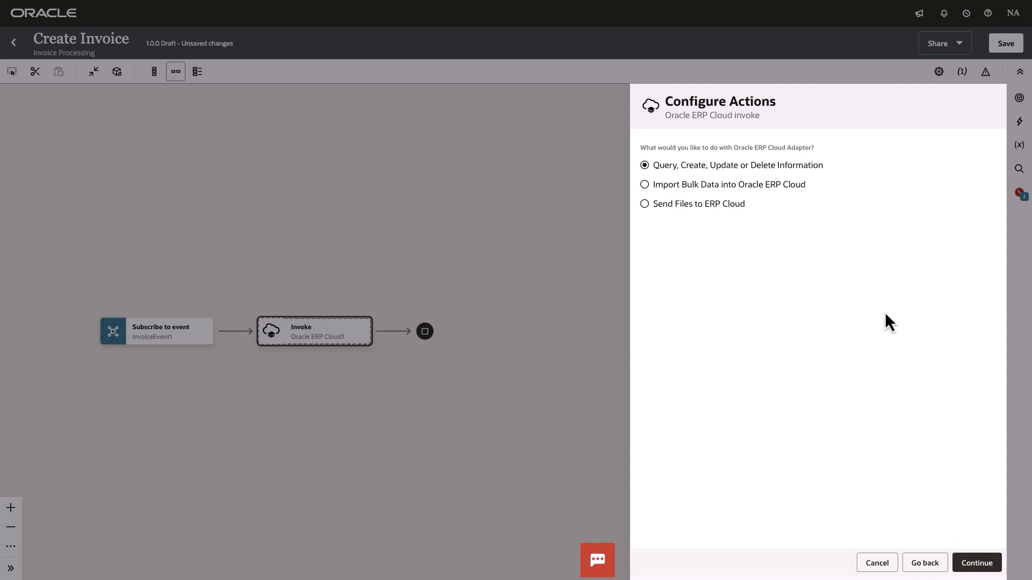
{"action": "left_click", "coordinate": [987, 564]}
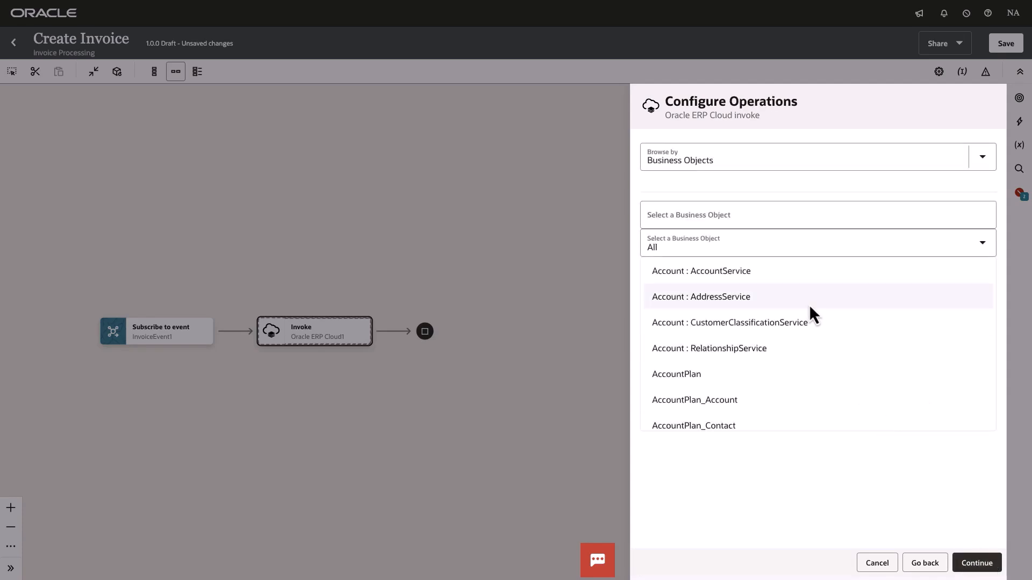
- Browse operations by Business (REST) Resources in the fscmRestApp service application and filter the business resources by "invoice"
{"action": "left_click", "coordinate": [724, 163]}
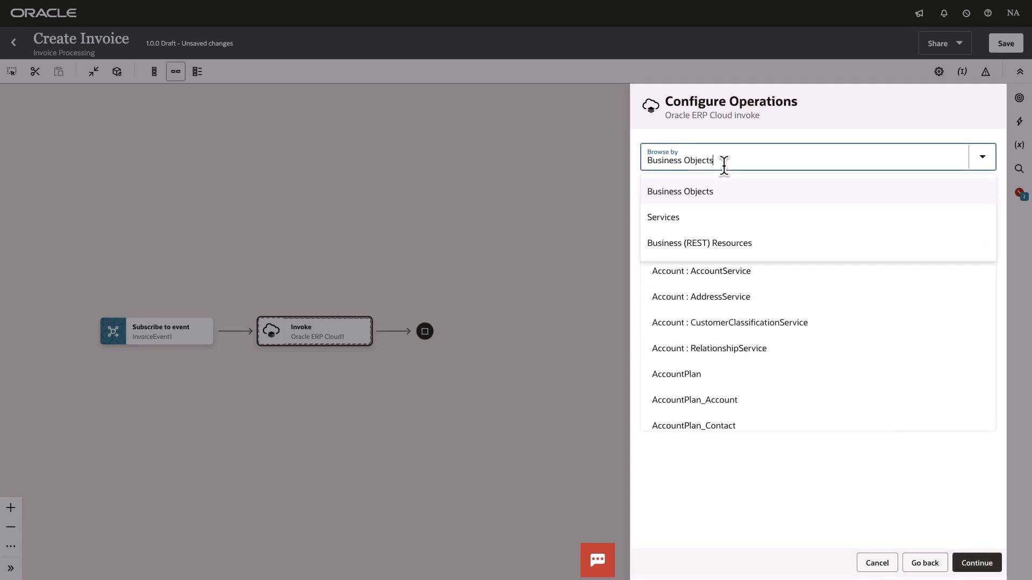
{"action": "left_click", "coordinate": [740, 243]}
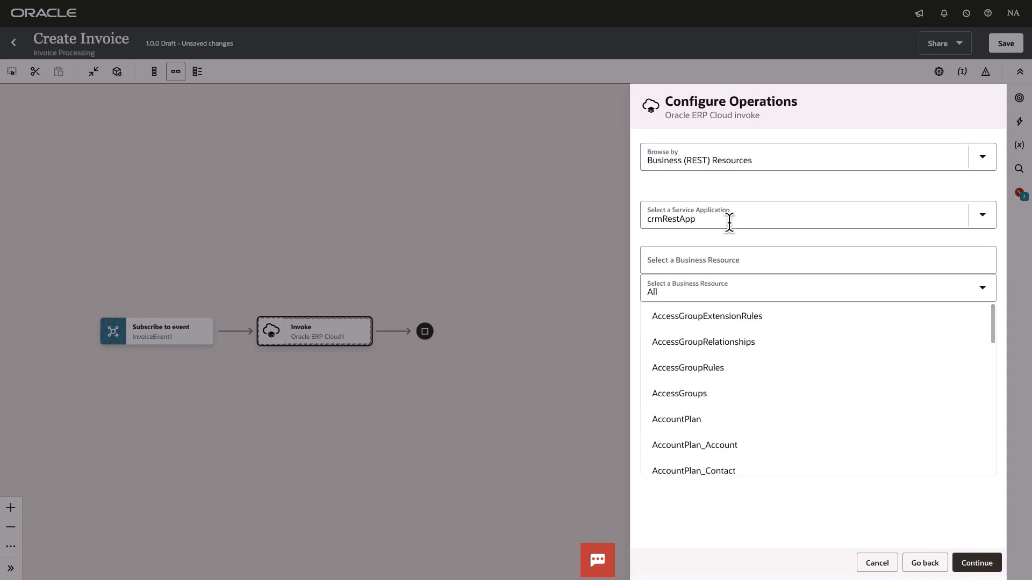
{"action": "left_click", "coordinate": [728, 221]}
{"action": "left_click", "coordinate": [738, 277]}
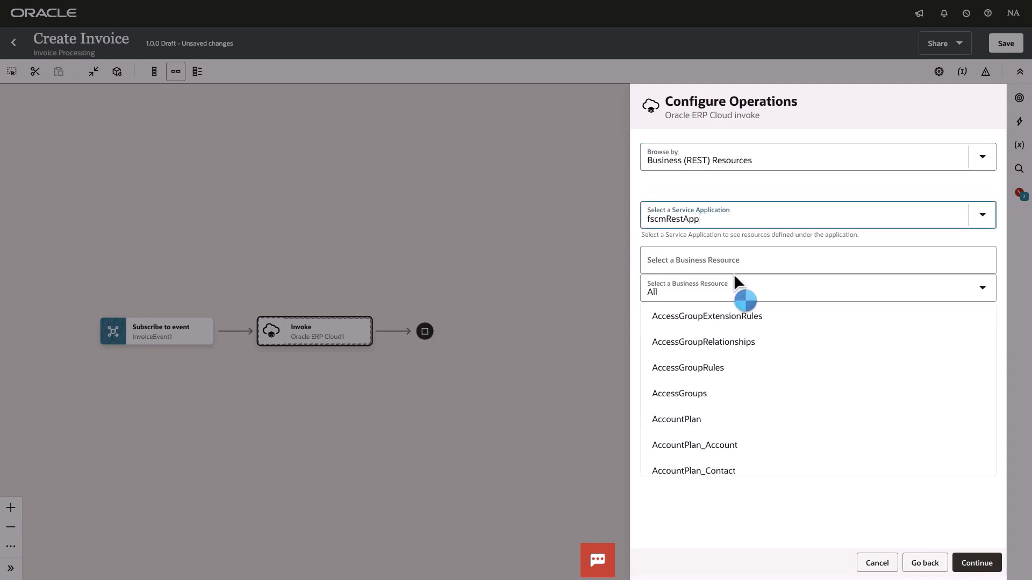
{"action": "left_click", "coordinate": [712, 261]}
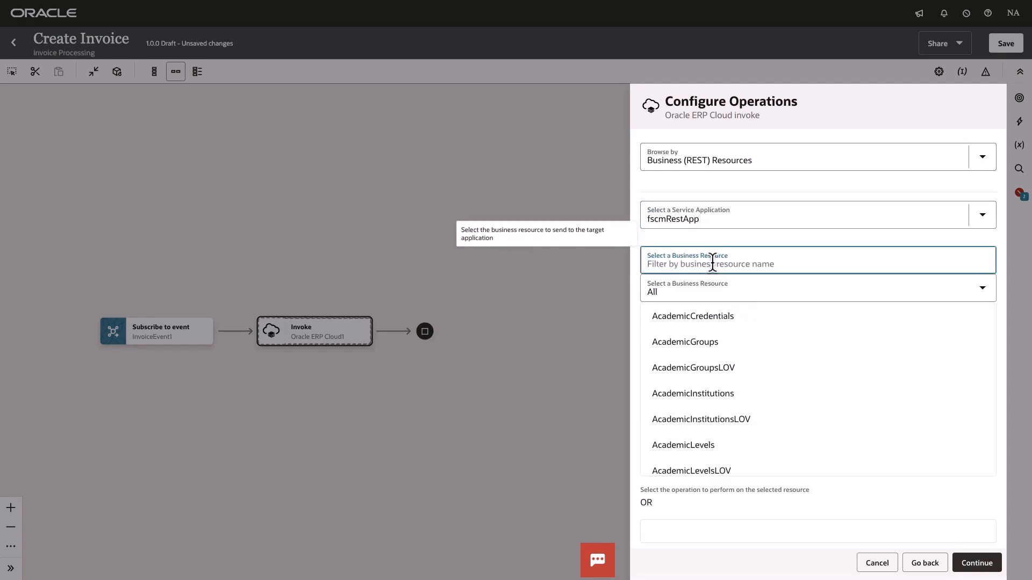
{"action": "type", "text": "invoice"}
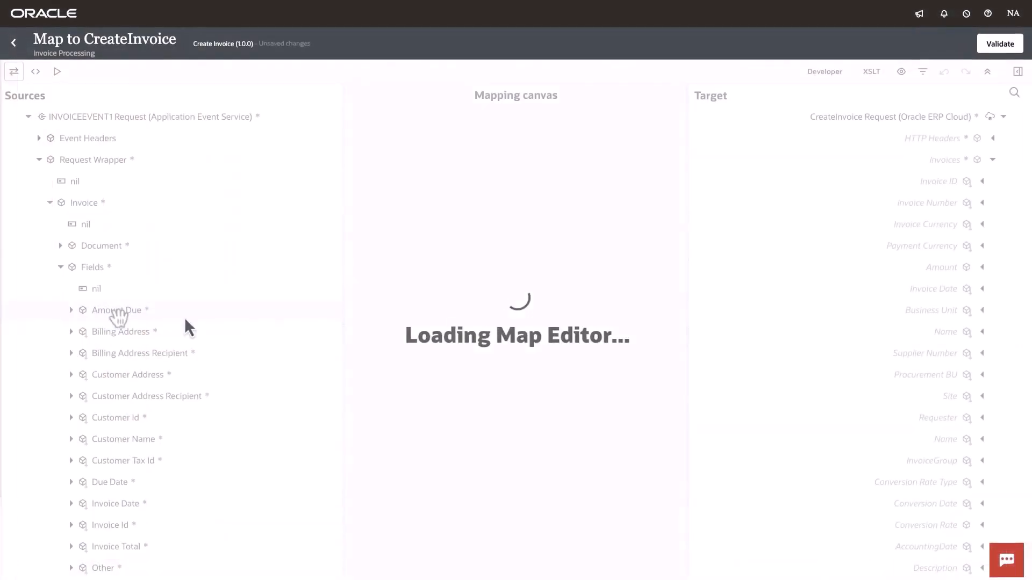
- Map the source fields Amount Due to the target Amount and Customer Address to the target Business Unit
{"action": "left_click_drag", "start_coordinate": [118, 315], "coordinate": [721, 275]}
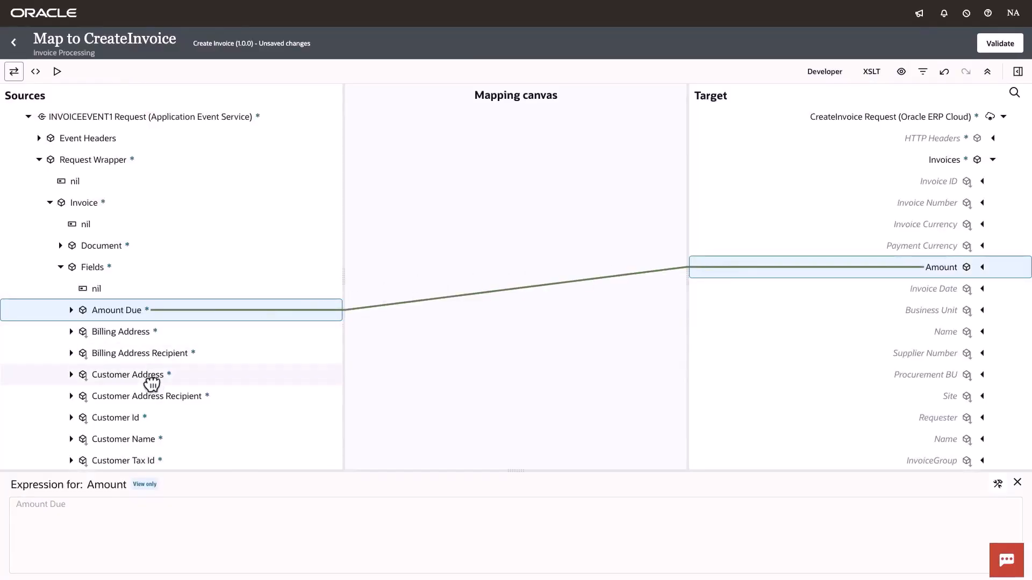
{"action": "left_click_drag", "start_coordinate": [150, 380], "coordinate": [741, 349]}
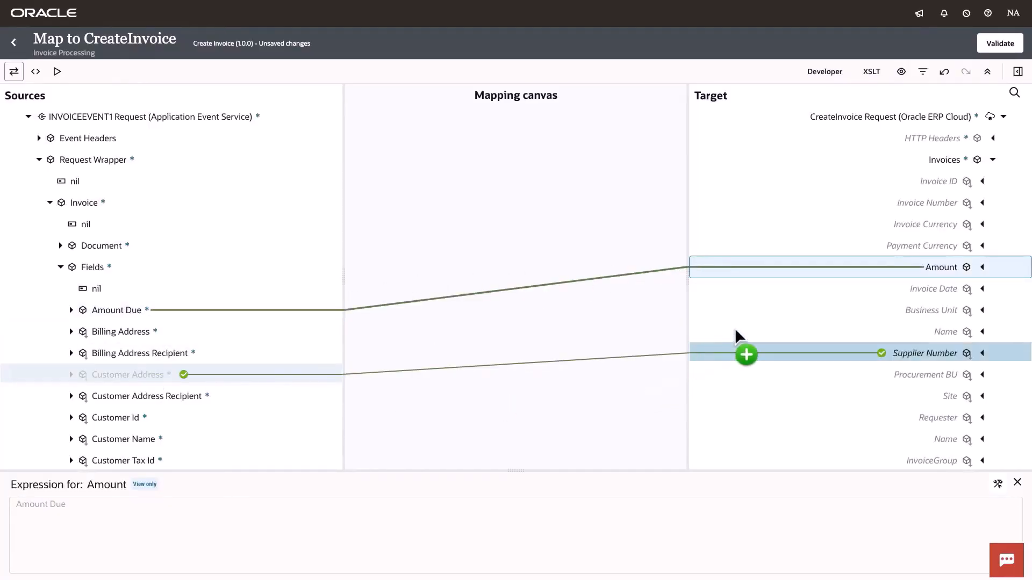
{"action": "left_click_drag", "start_coordinate": [741, 350], "coordinate": [913, 311]}
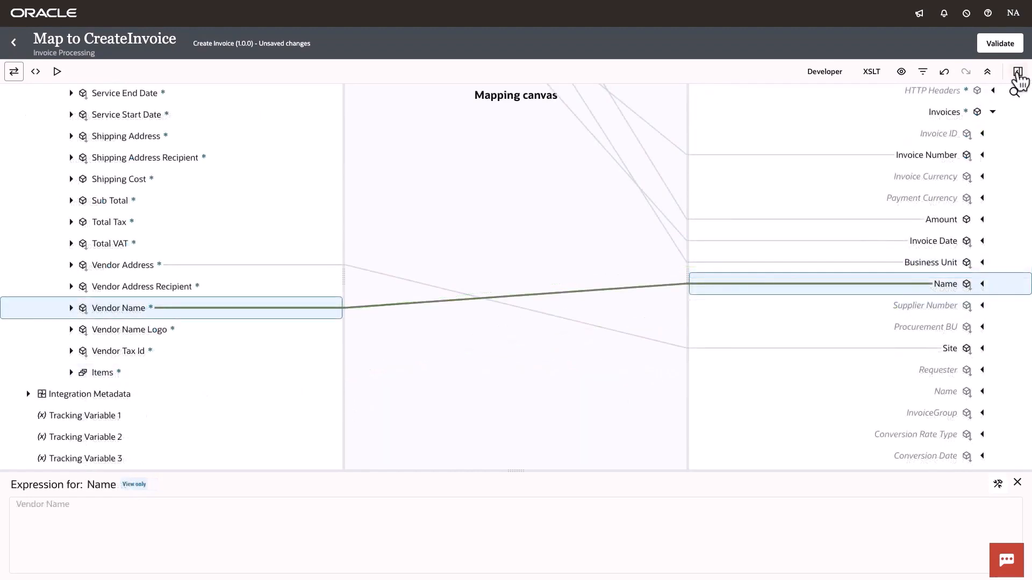
- Show the mapper's function components and examine the Advanced and Conversion function groups
{"action": "left_click", "coordinate": [1017, 72]}
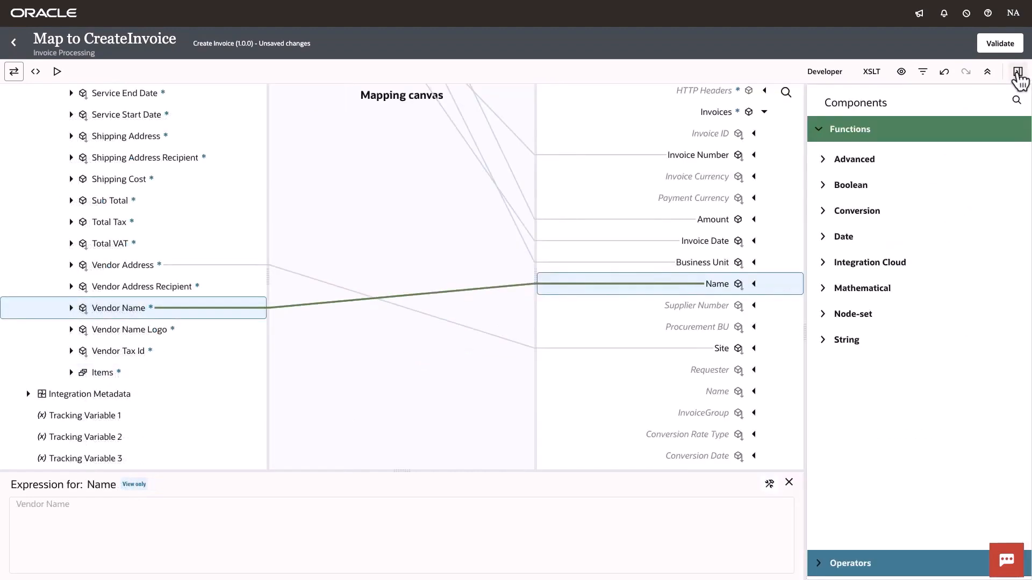
{"action": "left_click", "coordinate": [824, 161]}
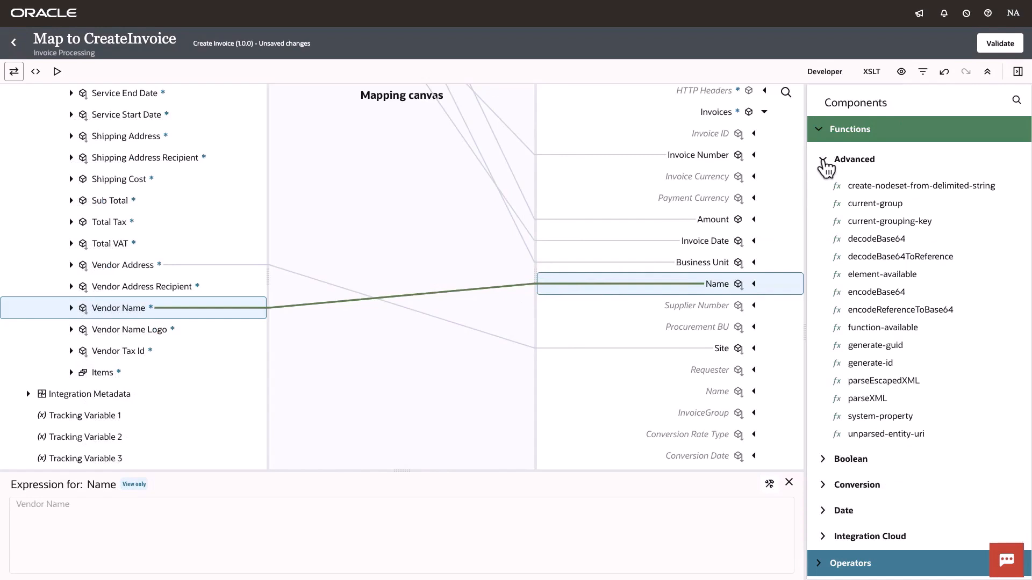
{"action": "left_click", "coordinate": [824, 160]}
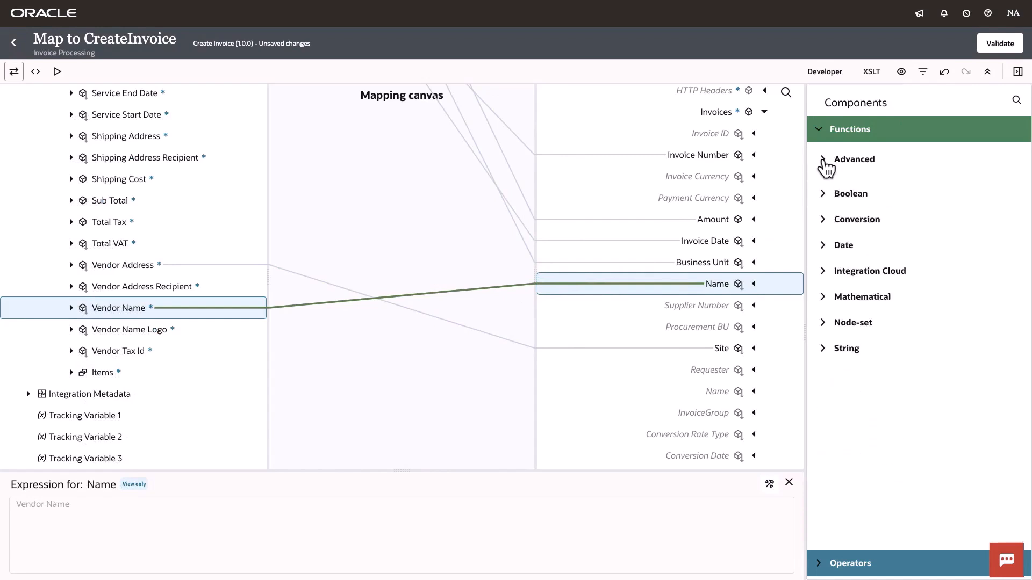
{"action": "left_click", "coordinate": [825, 212]}
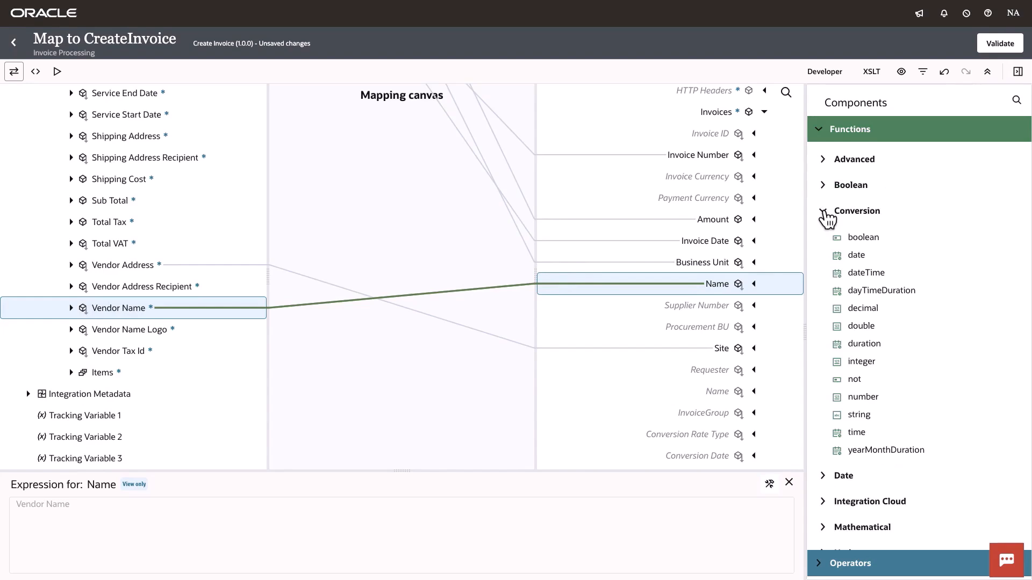
{"action": "left_click", "coordinate": [824, 212]}
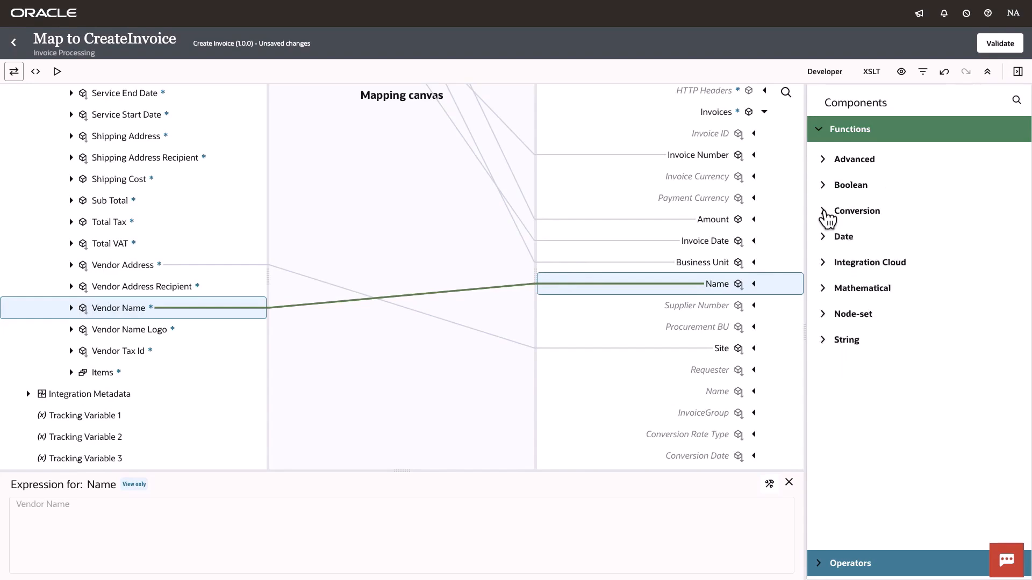
- Test the mapping by generating sample input payloads and executing it to produce the target output
{"action": "left_click", "coordinate": [58, 73]}
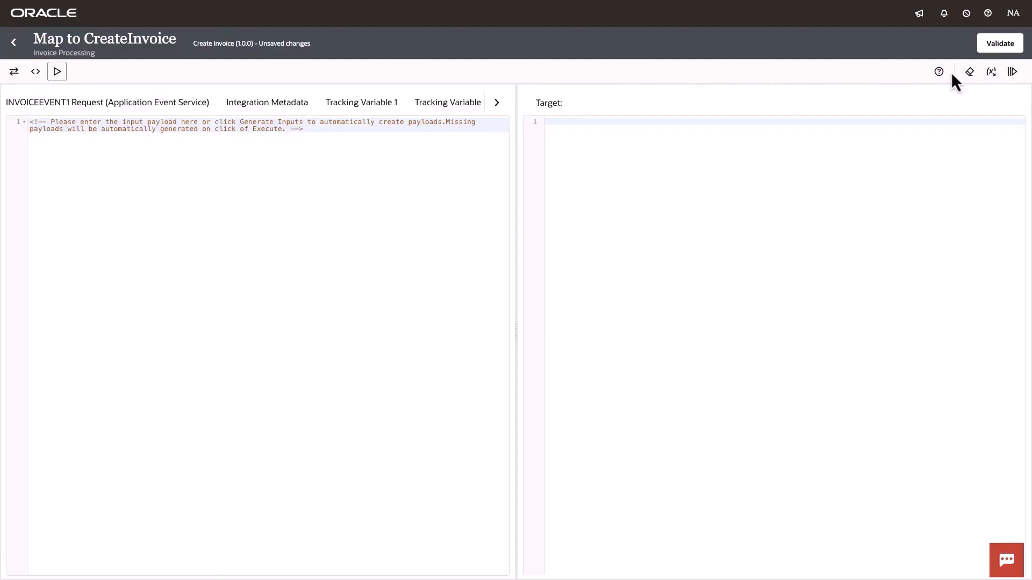
{"action": "left_click", "coordinate": [992, 73]}
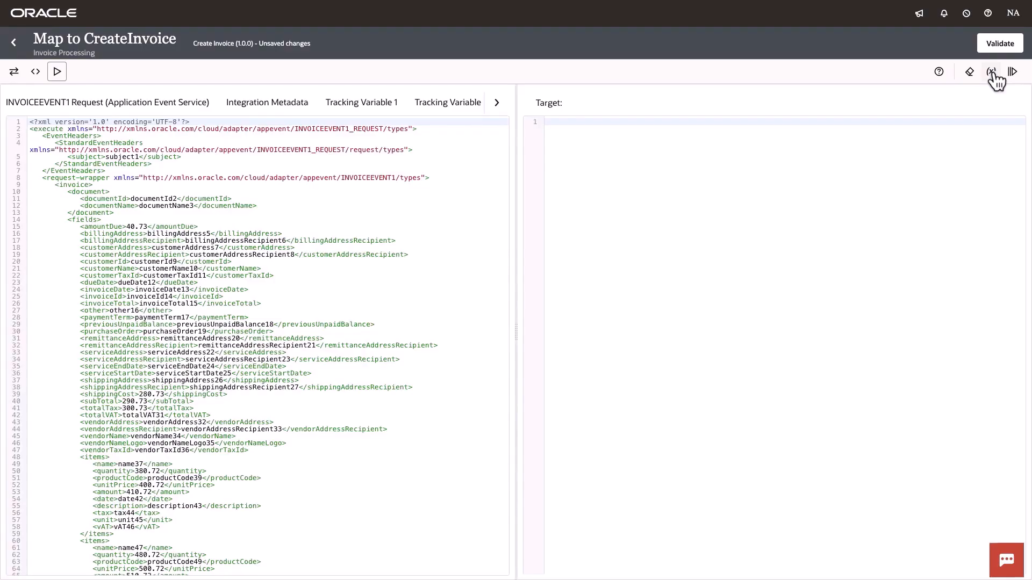
{"action": "left_click", "coordinate": [1011, 74]}
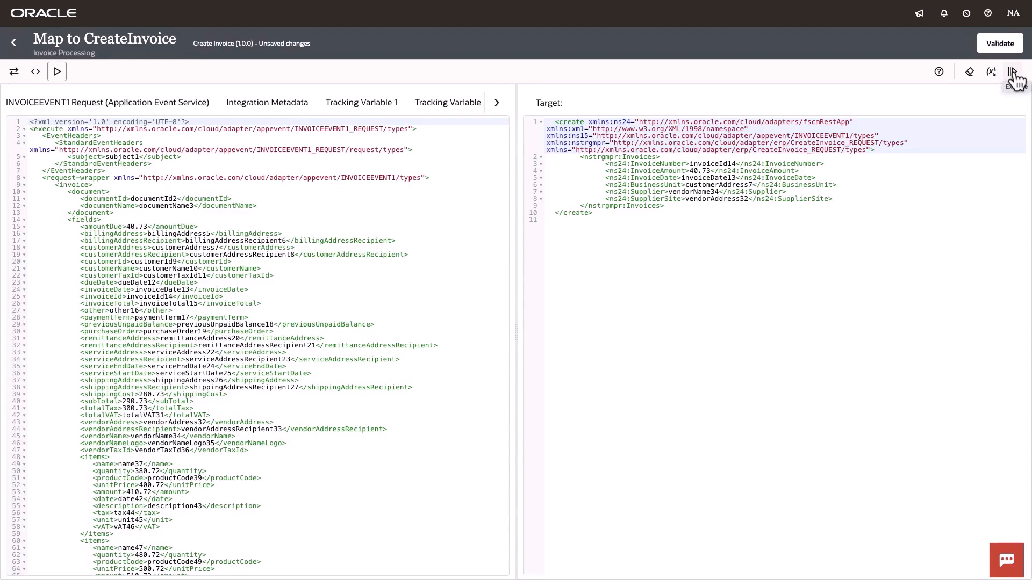
{"action": "left_click", "coordinate": [1013, 73]}
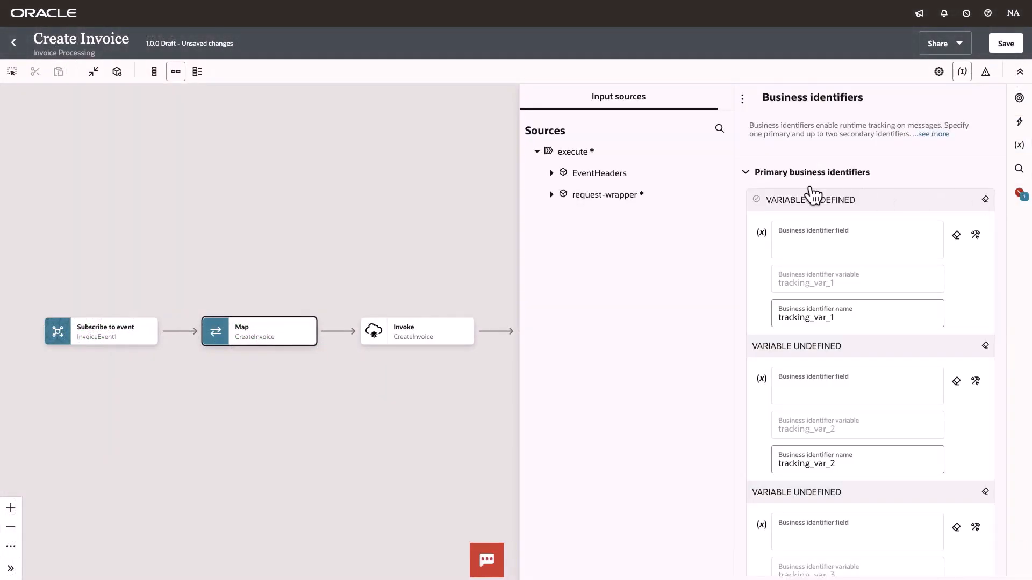
- Assign the invoice's invoiceId field as the primary business identifier and vendorName as the second identifier
{"action": "left_click", "coordinate": [551, 195]}
{"action": "left_click", "coordinate": [562, 238]}
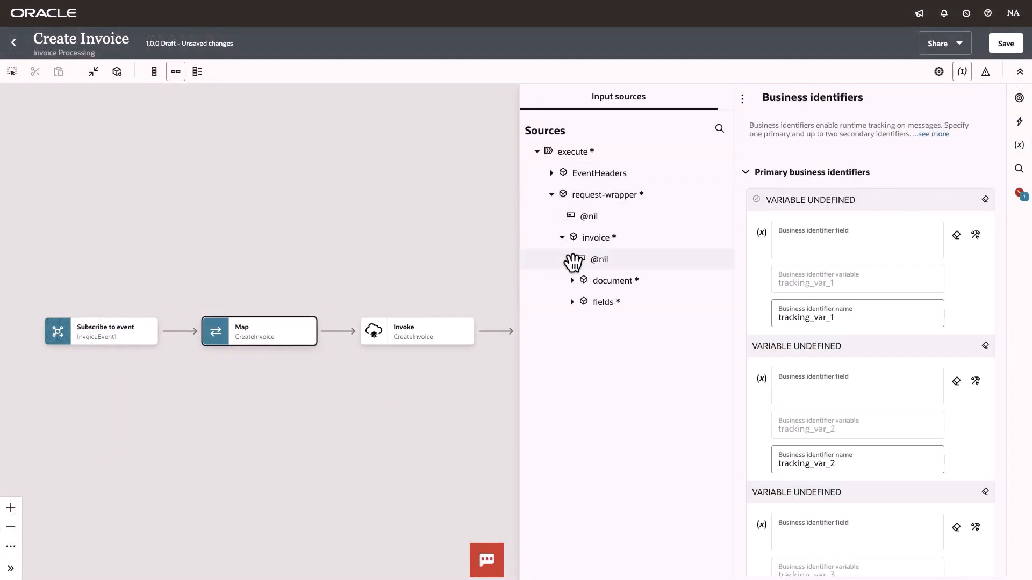
{"action": "left_click", "coordinate": [572, 302]}
{"action": "scroll", "coordinate": [645, 430], "scroll_direction": "down", "scroll_amount": 5}
{"action": "left_click_drag", "start_coordinate": [647, 262], "coordinate": [814, 253]}
{"action": "scroll", "coordinate": [661, 414], "scroll_direction": "down", "scroll_amount": 5}
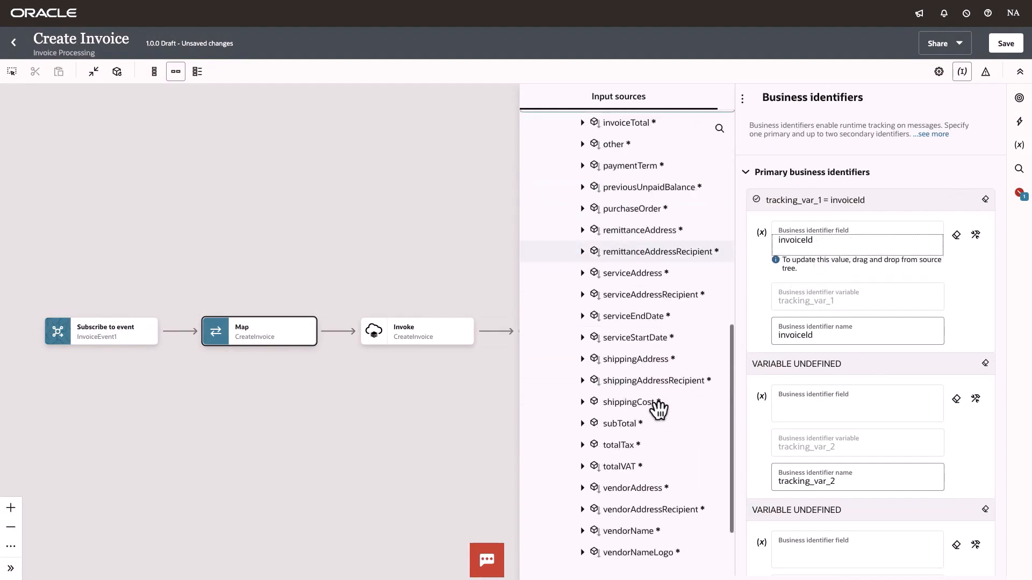
{"action": "left_click_drag", "start_coordinate": [617, 477], "coordinate": [794, 418]}
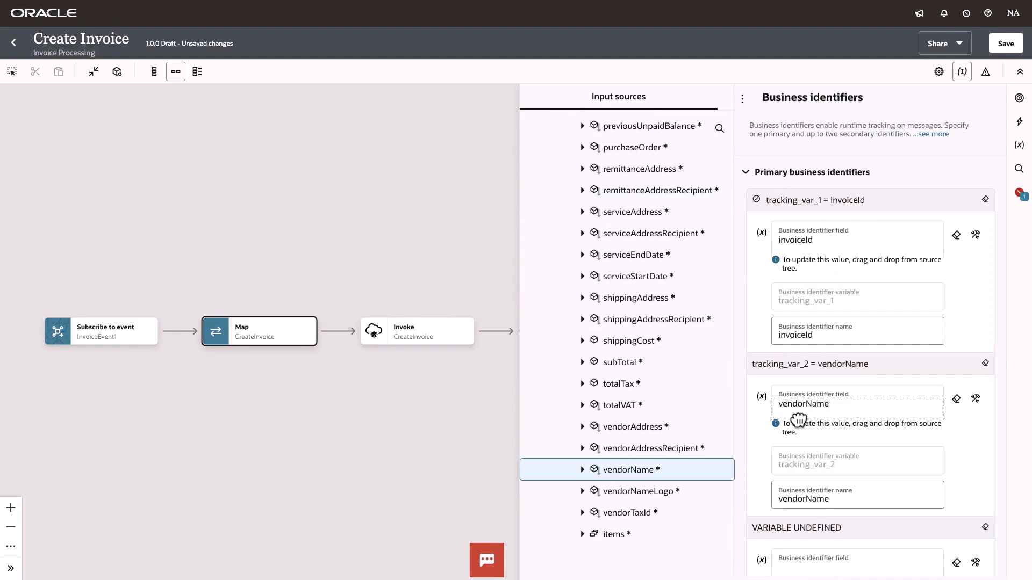